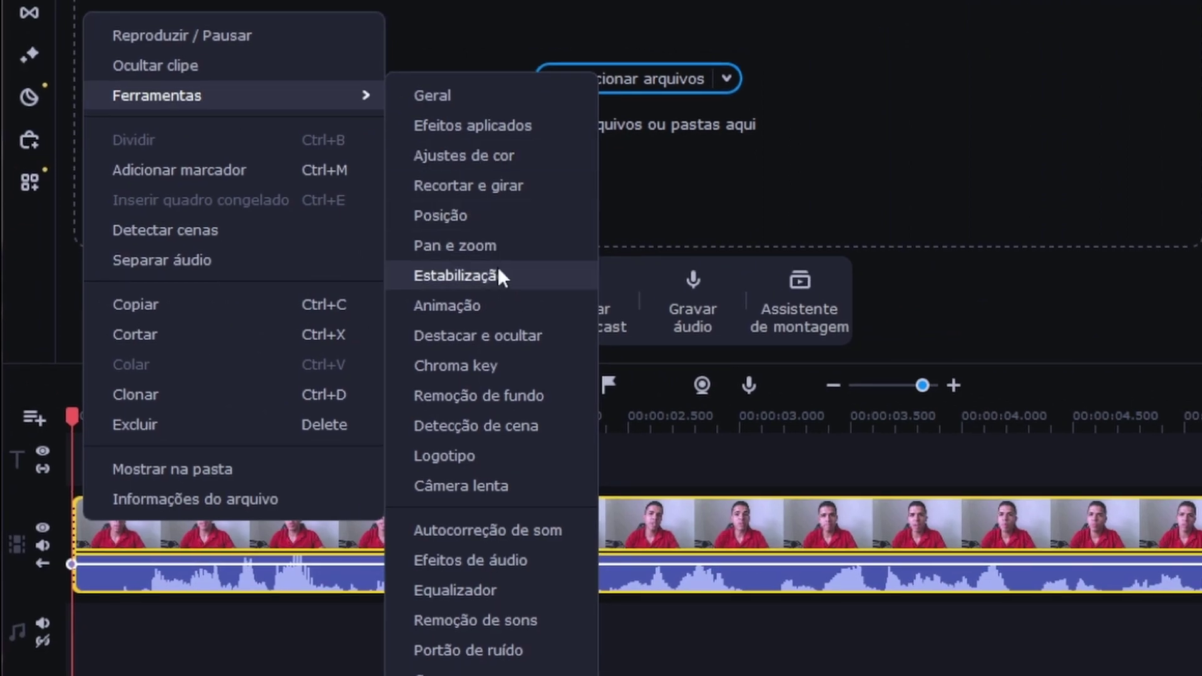
# - Remove the background of the timeline clip using the Preciso background removal mode and play back the result
pyautogui.click(506, 401)
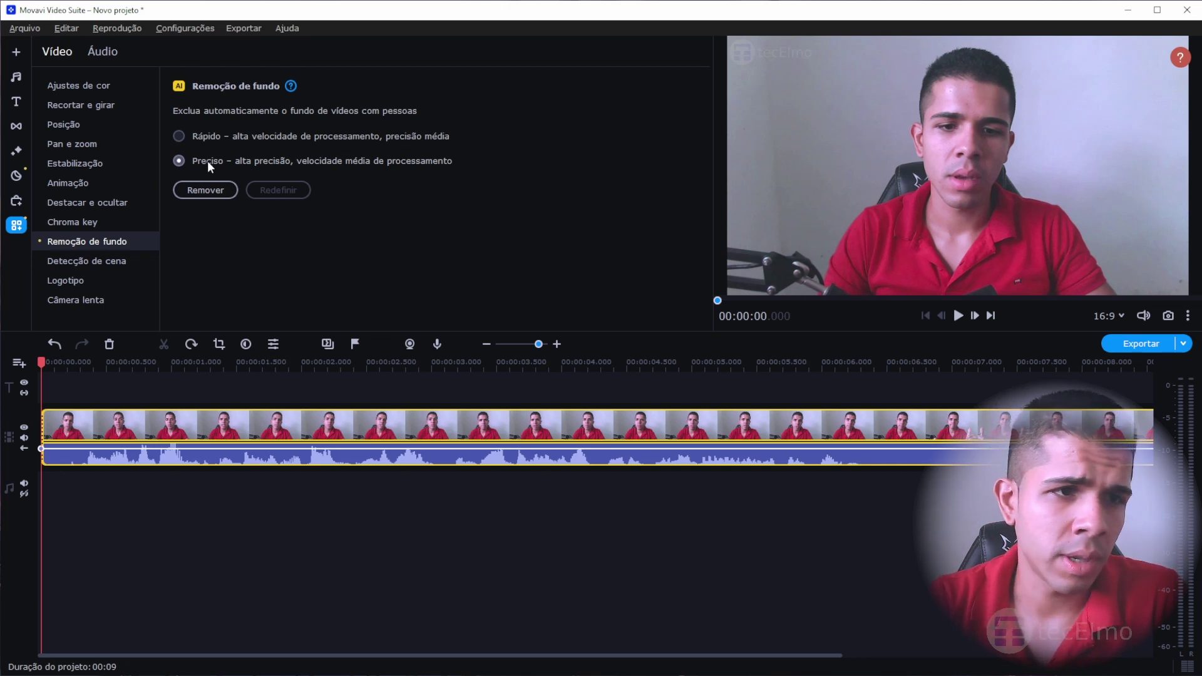
pyautogui.click(207, 190)
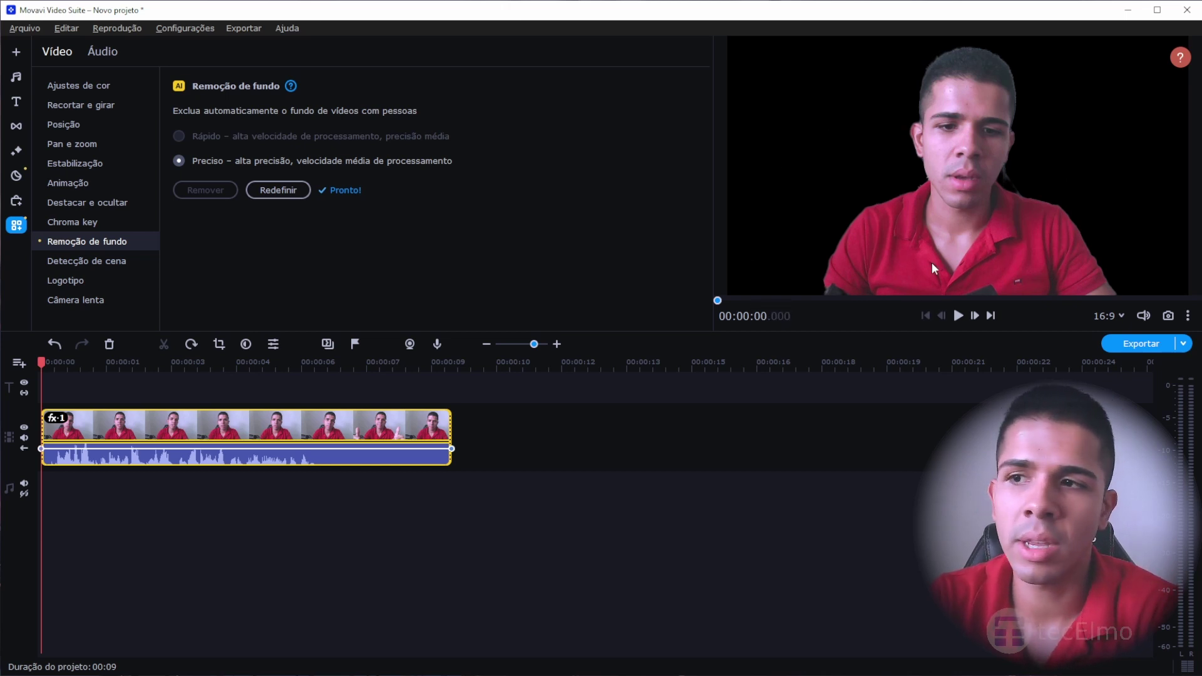
pyautogui.press('space')
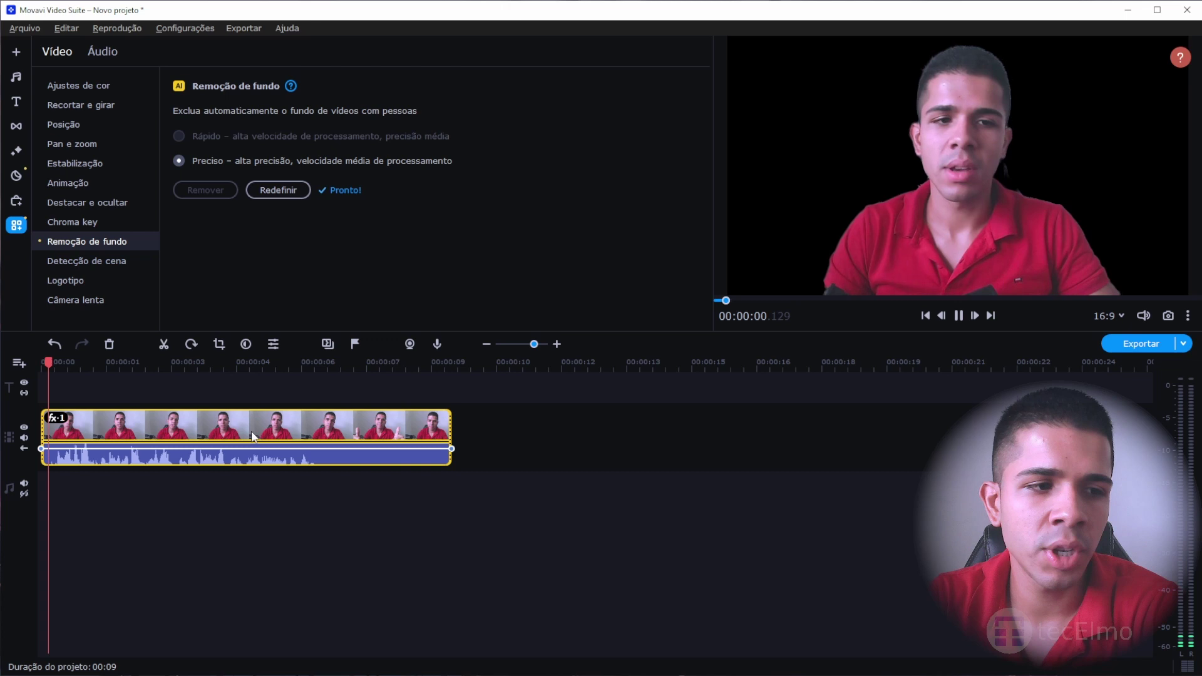
pyautogui.click(959, 315)
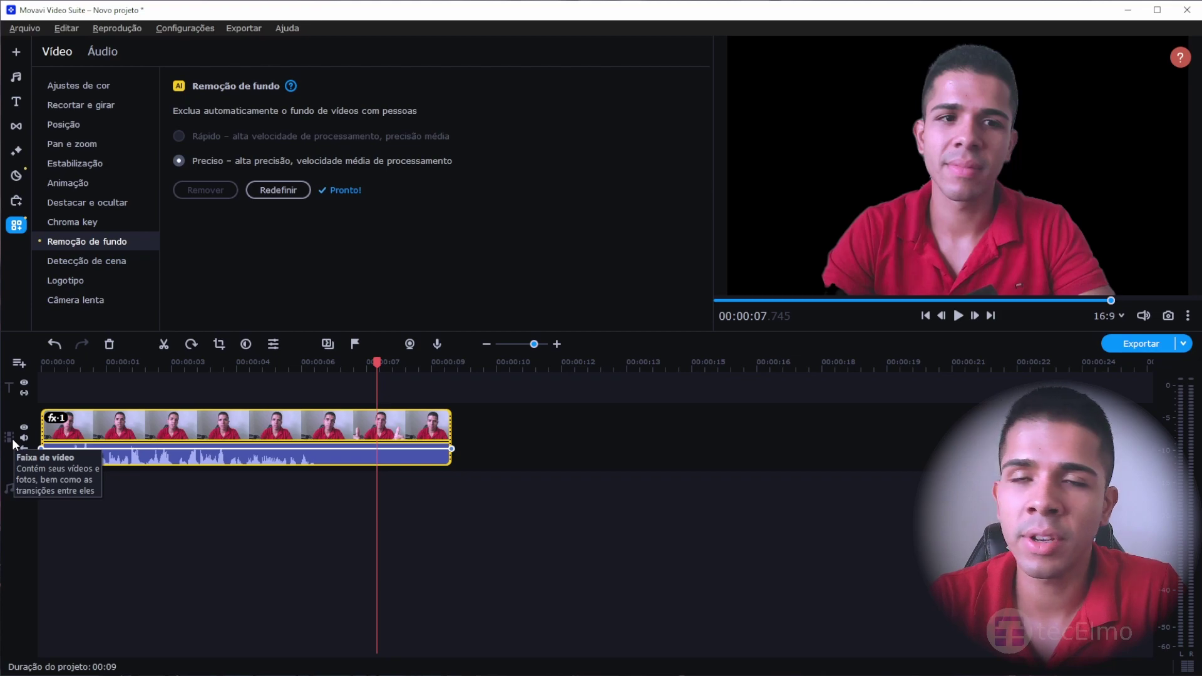
# - Add a second video track and place the Gradiente azul background after the clip on the main video track
pyautogui.click(20, 365)
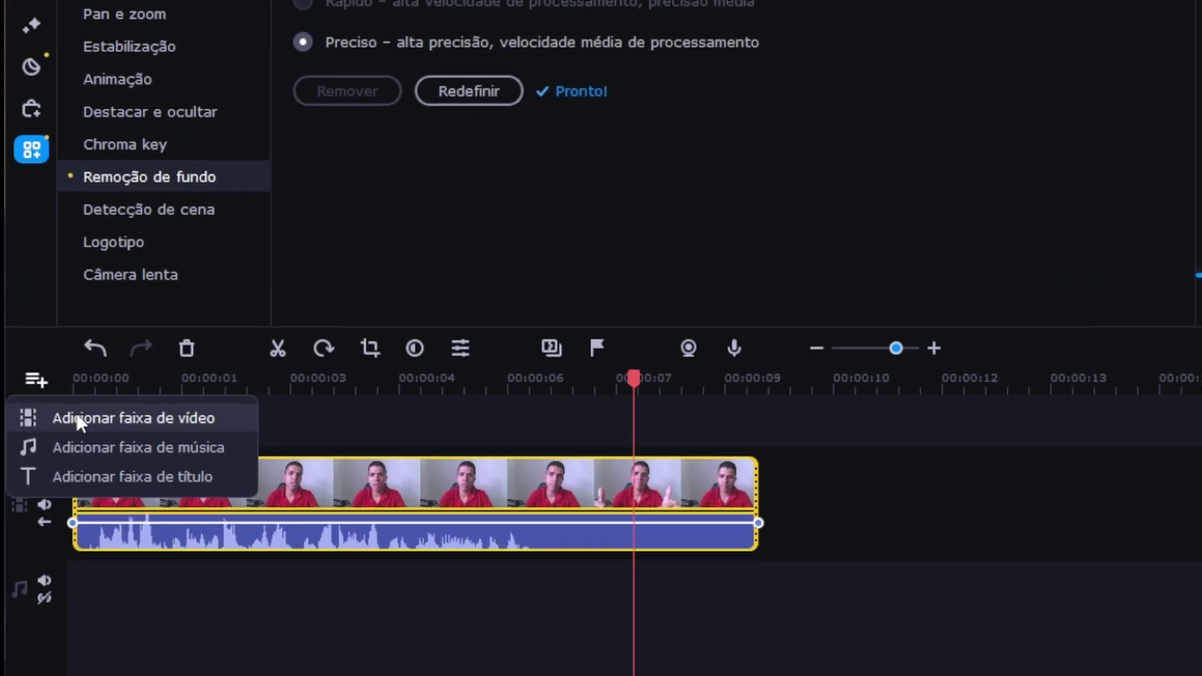
pyautogui.click(78, 416)
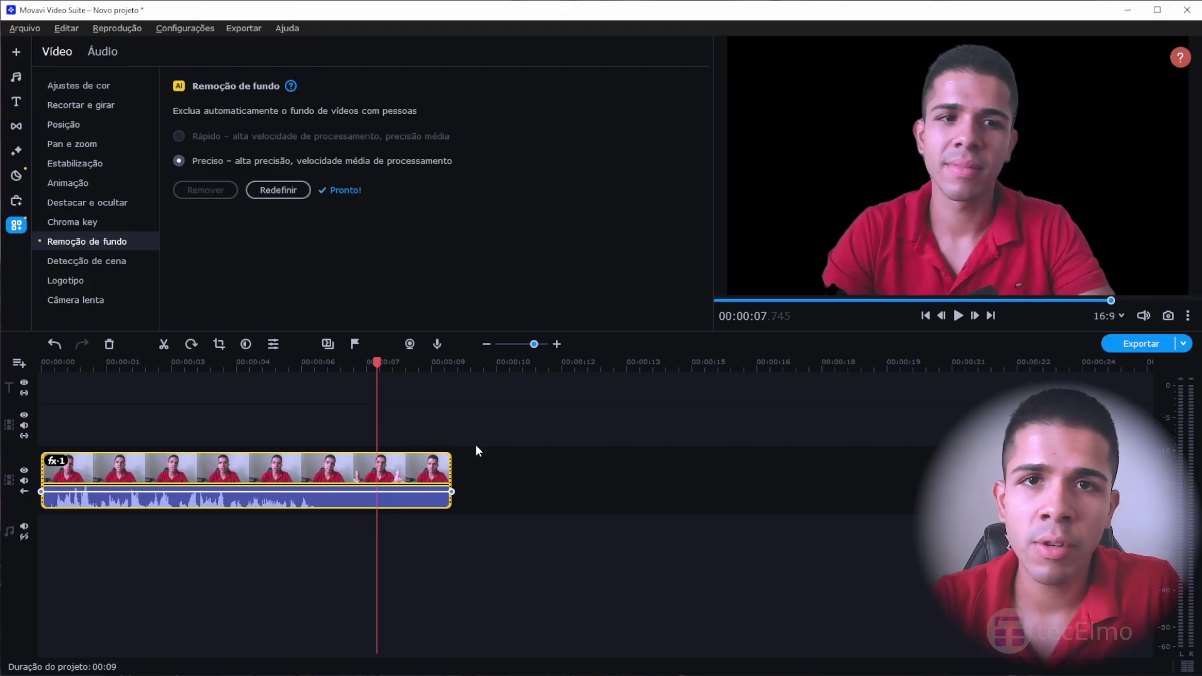
pyautogui.click(16, 54)
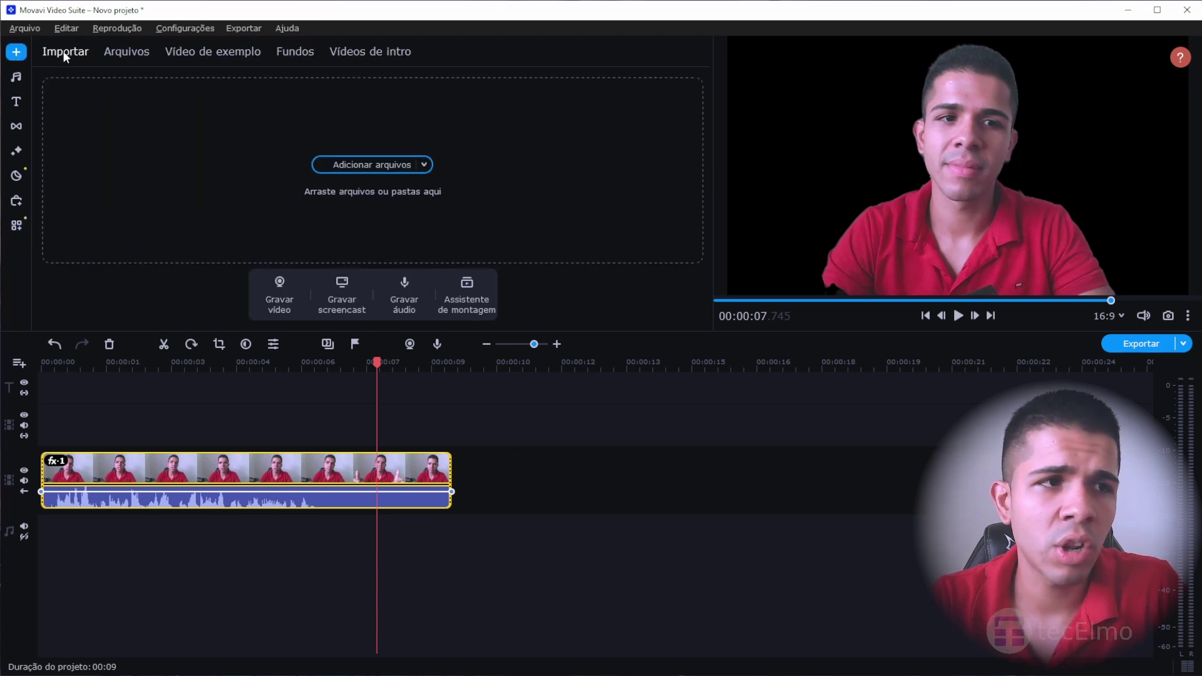
pyautogui.click(295, 51)
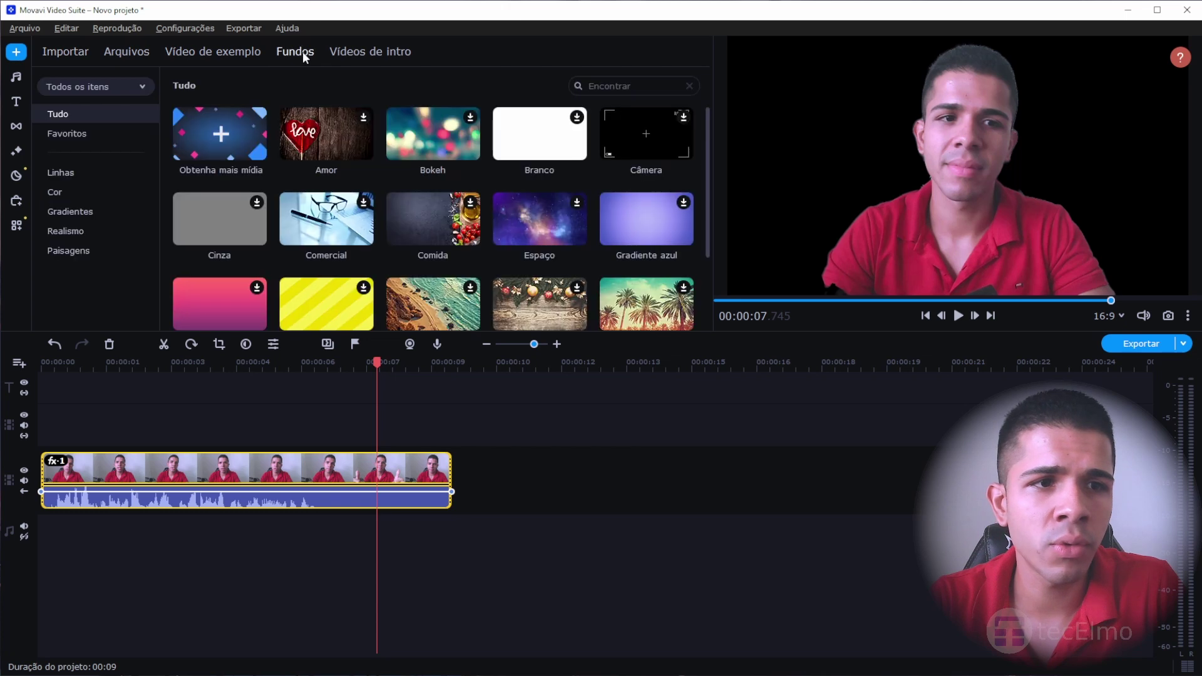
pyautogui.scroll(-3, 634, 206)
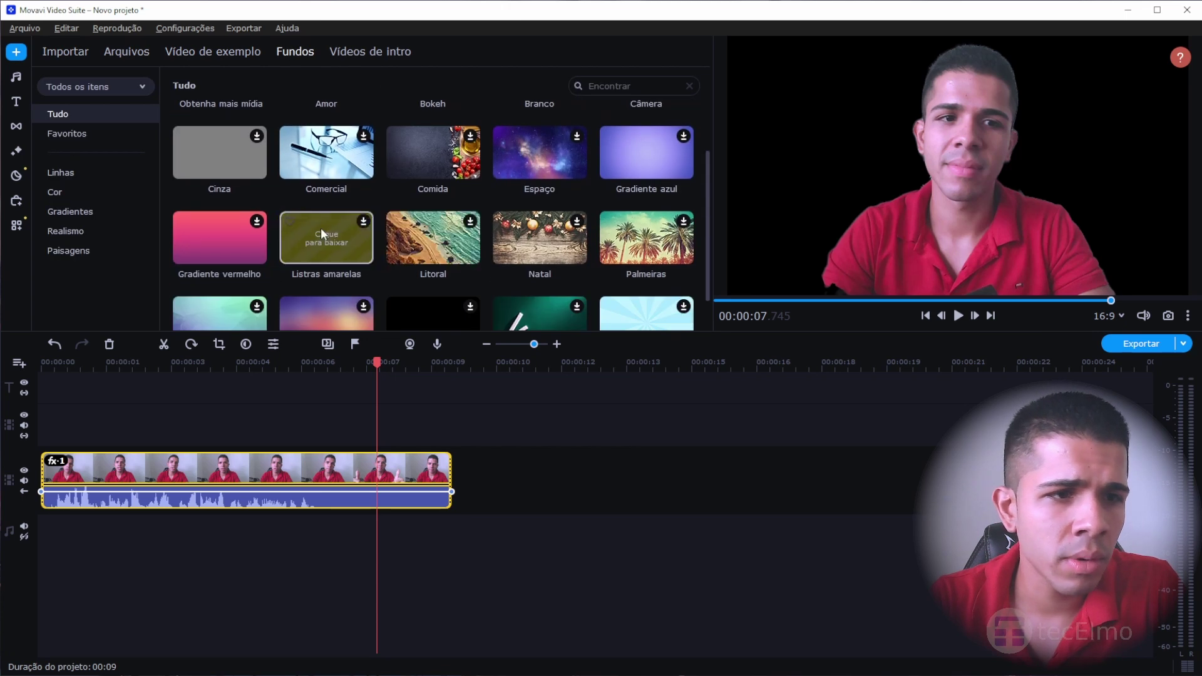
pyautogui.scroll(2, 586, 231)
pyautogui.click(643, 172)
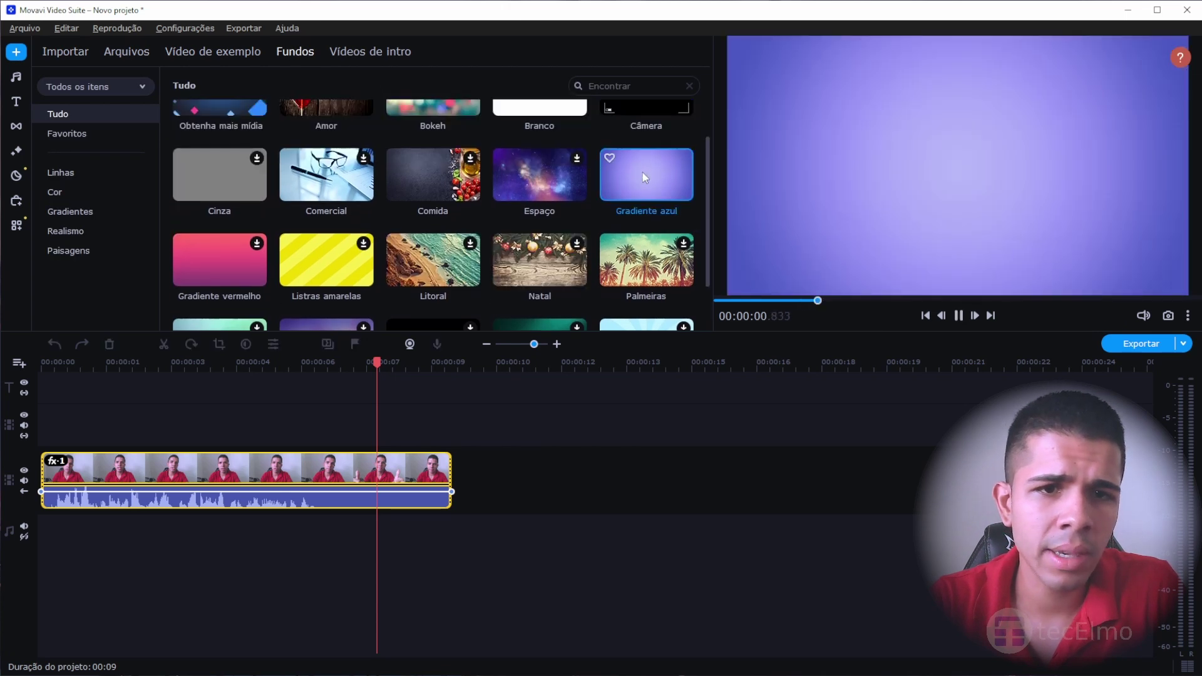
pyautogui.moveTo(642, 172); pyautogui.dragTo(470, 479)
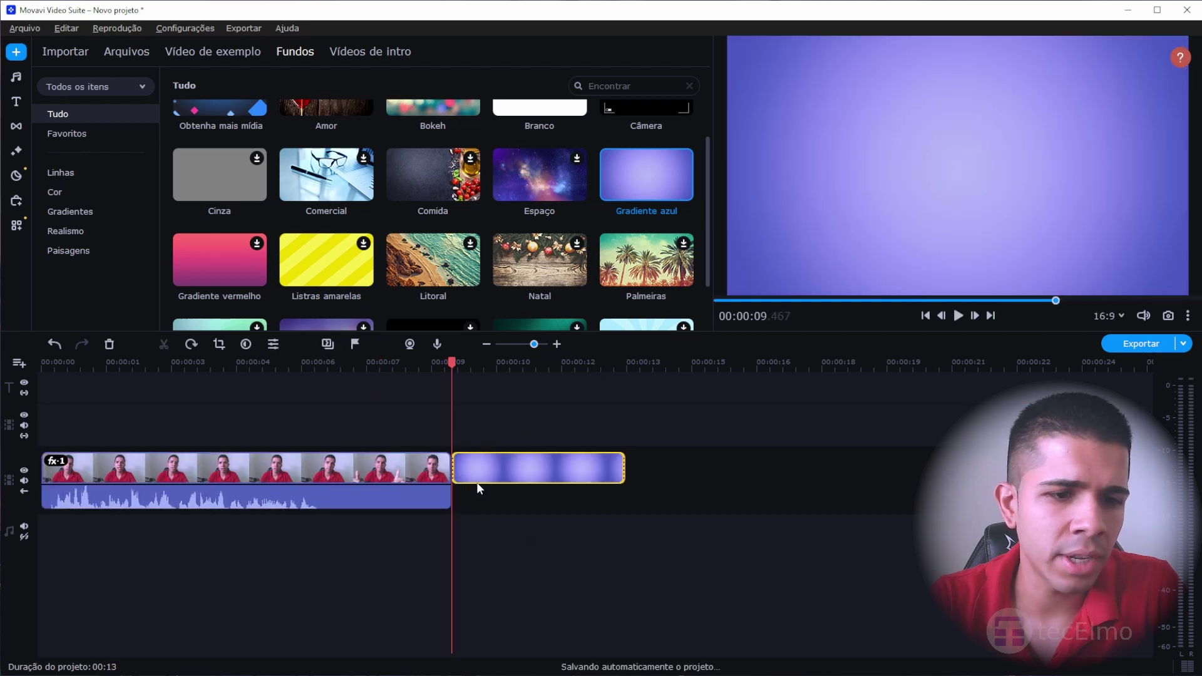
# - Move the clip of the person onto the upper video track, above the blue gradient, and check the composite
pyautogui.click(382, 476)
pyautogui.moveTo(381, 476); pyautogui.dragTo(379, 419)
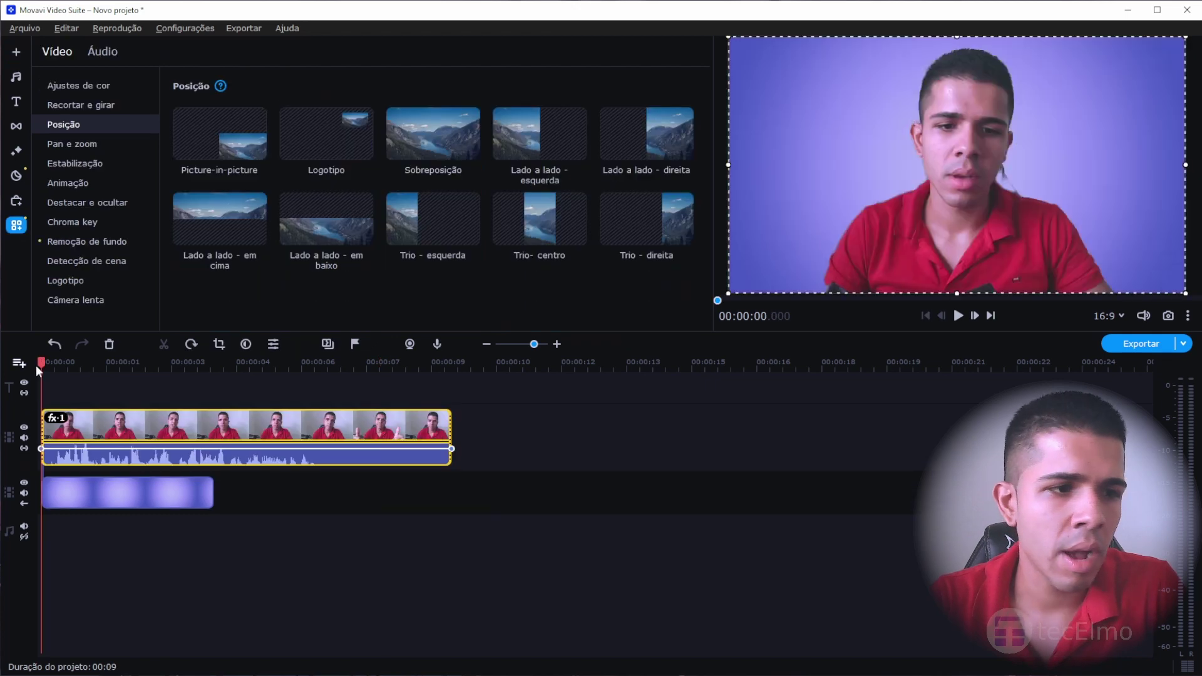
pyautogui.click(113, 429)
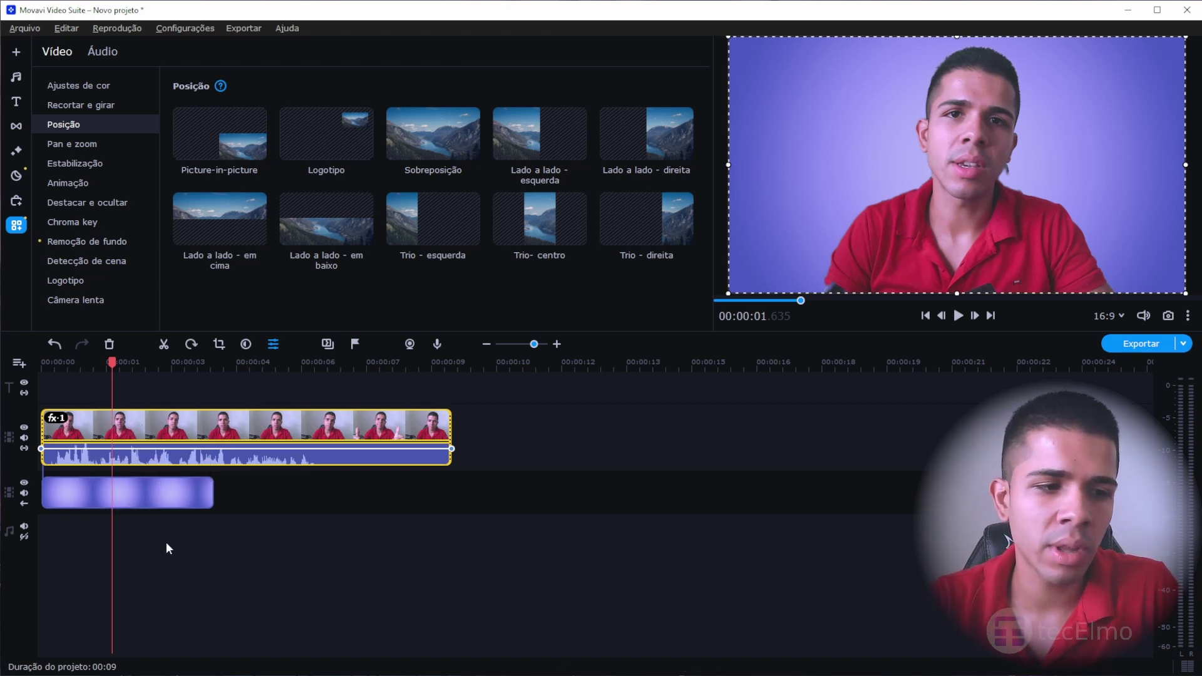
pyautogui.click(134, 530)
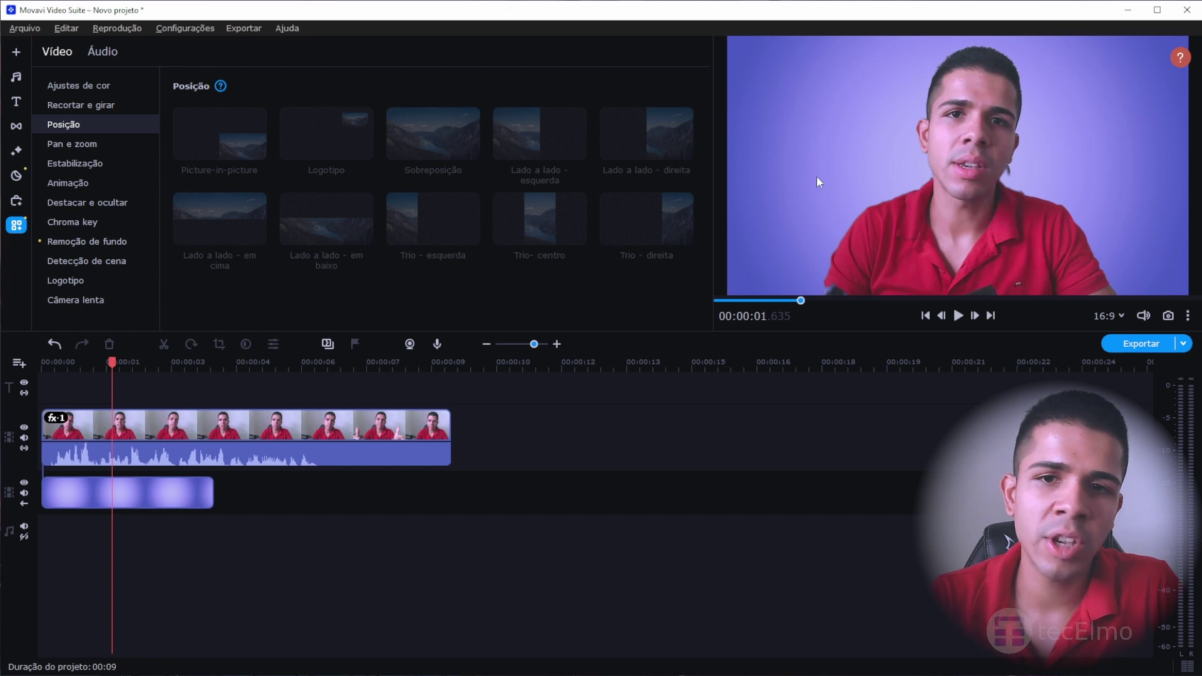
# - Extend the blue gradient clip to the end of the person's clip and play the timeline from the start
pyautogui.moveTo(212, 494); pyautogui.dragTo(457, 495)
pyautogui.click(193, 370)
pyautogui.click(37, 365)
pyautogui.press('space')
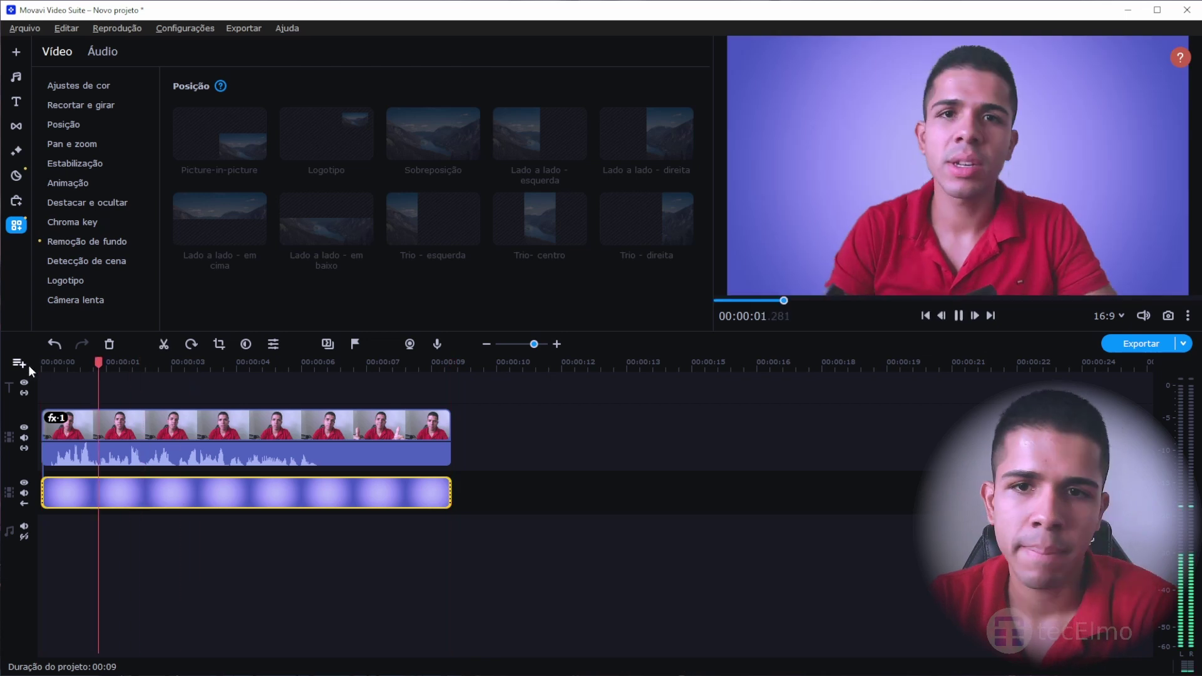
# - Set the gradient clip's hue (Matiz) to 139 in the manual color adjustments and play the video from the beginning
pyautogui.click(152, 493)
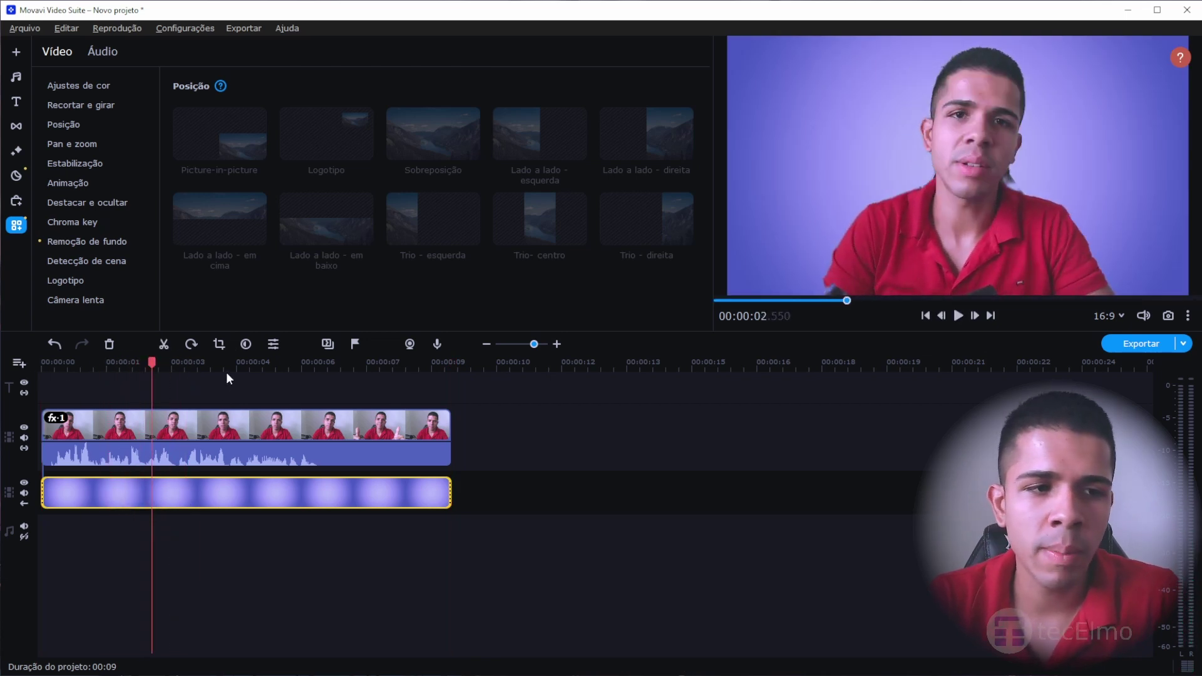
pyautogui.click(245, 344)
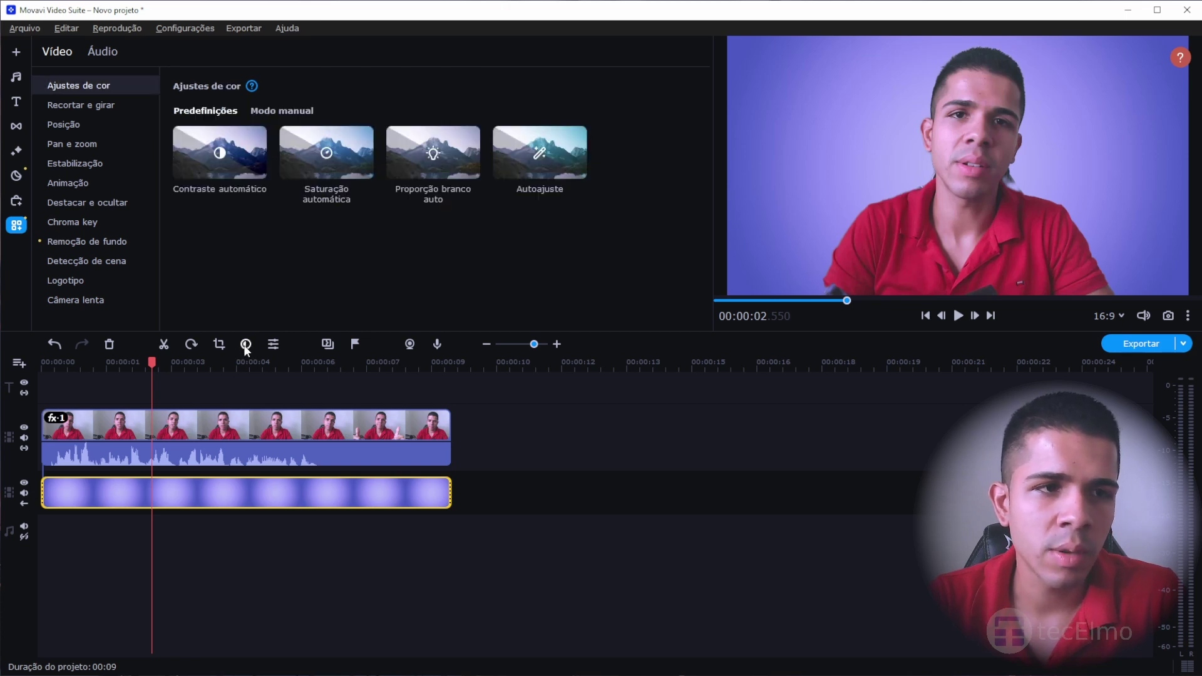
pyautogui.click(293, 117)
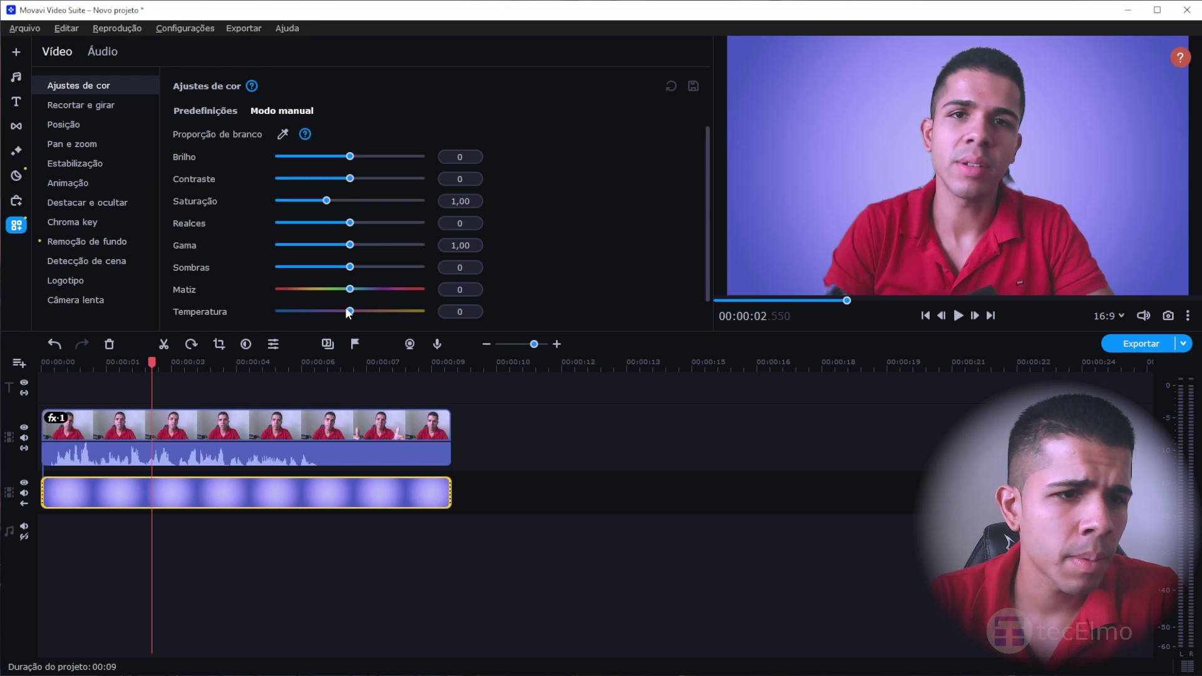
pyautogui.moveTo(351, 292); pyautogui.dragTo(406, 289)
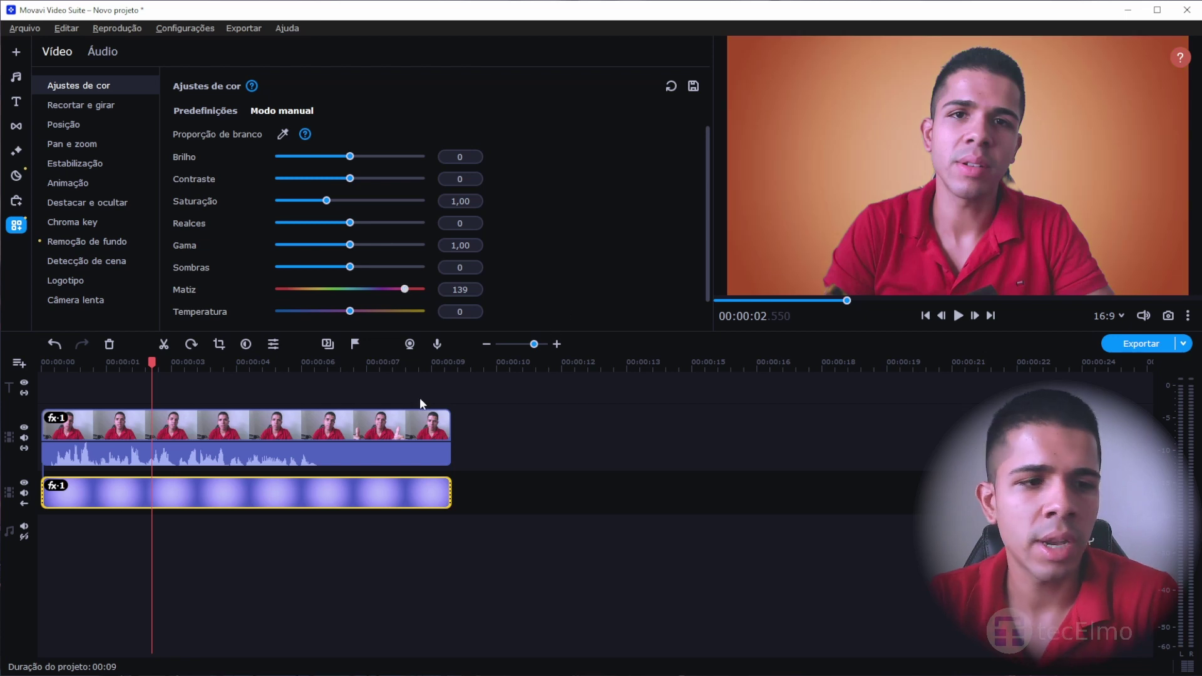
pyautogui.press('Home')
pyautogui.press('space')
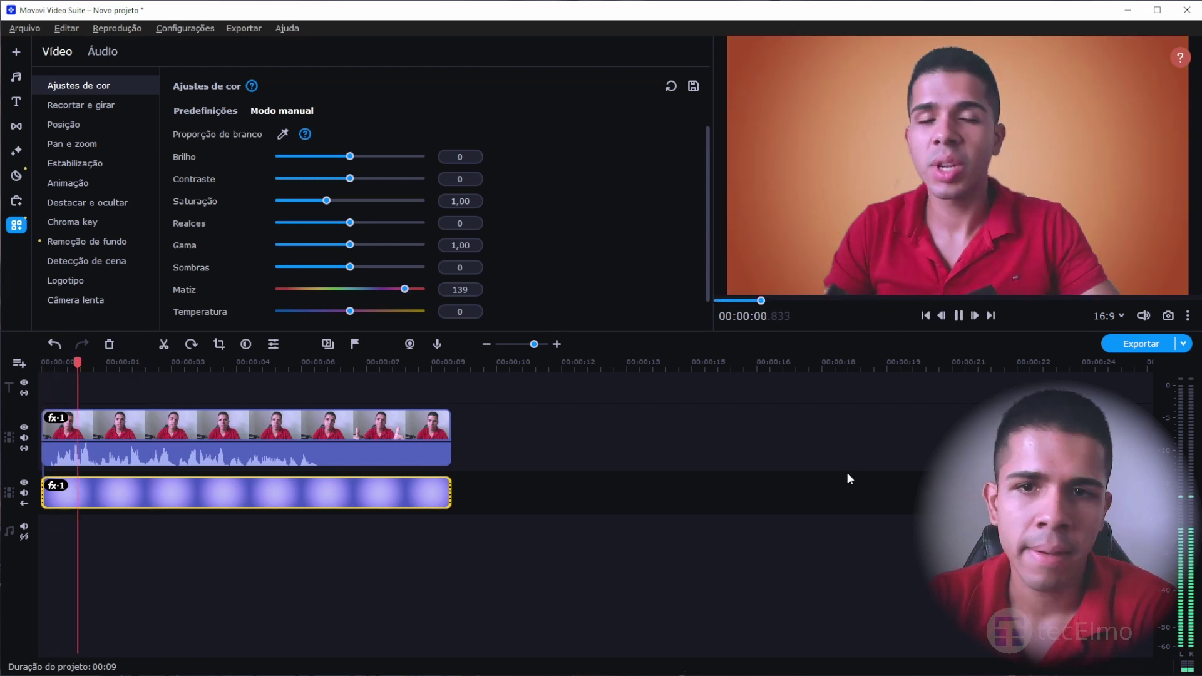
pyautogui.press('space')
# - Start an MP4 export to the computer and set the quality to Alta
pyautogui.click(1137, 344)
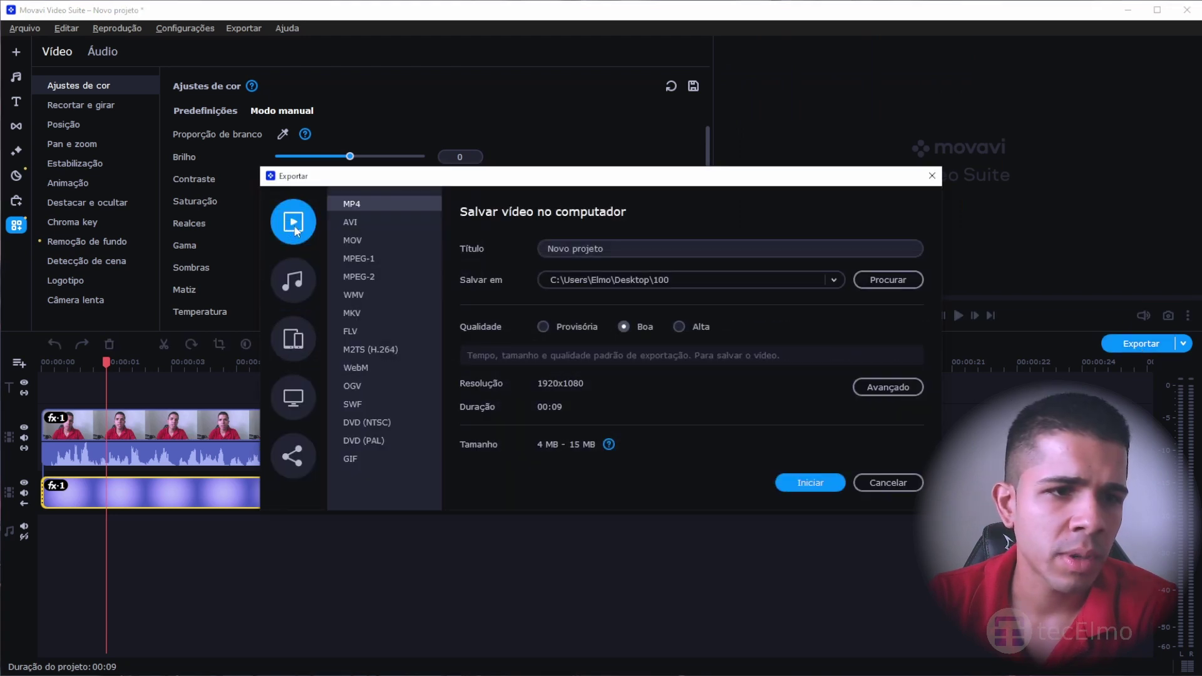
pyautogui.press('Tab')
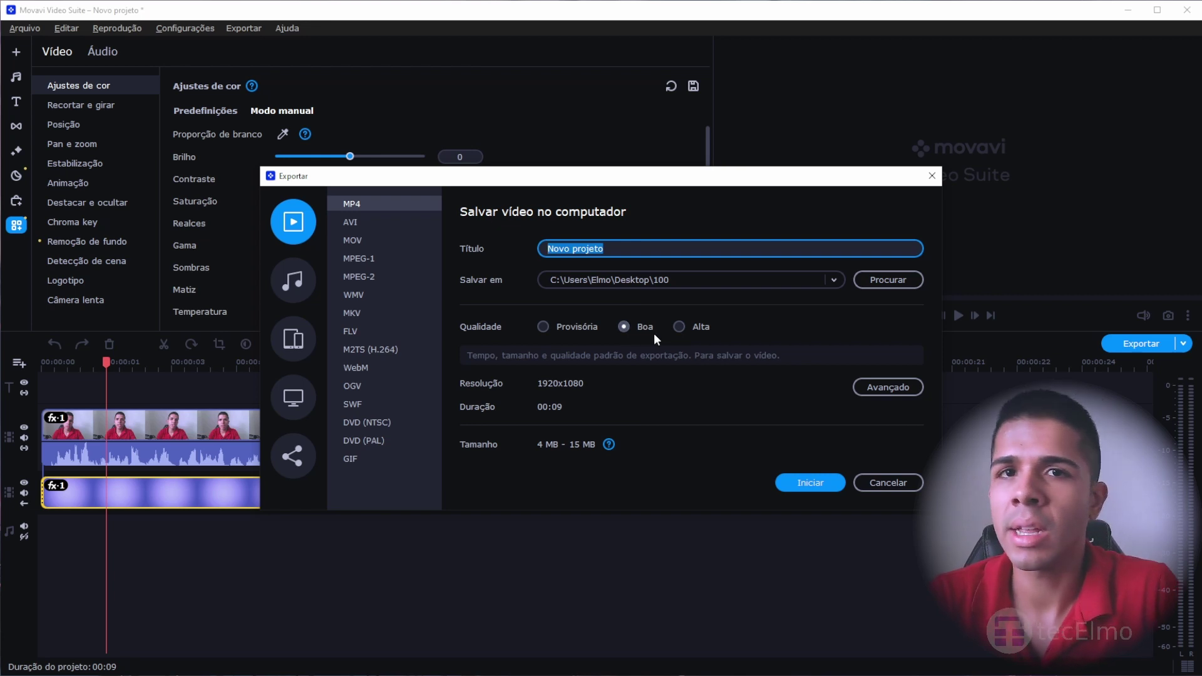
pyautogui.click(683, 328)
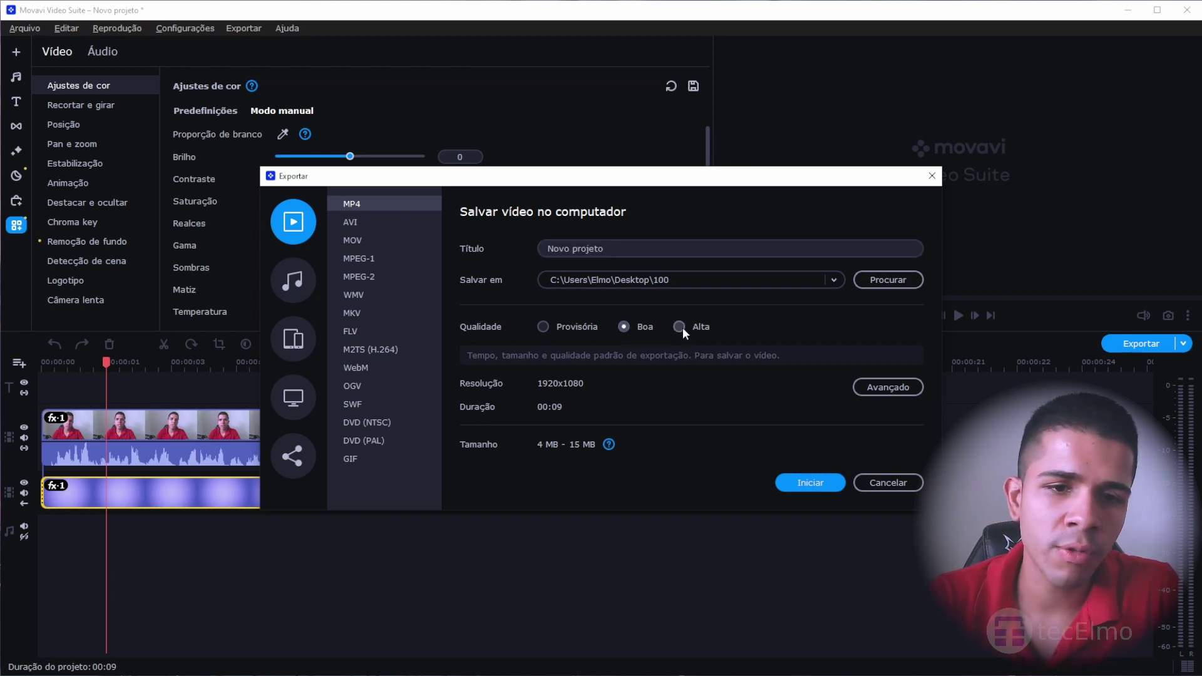
# - Open the advanced export settings and review the H.264 codec options, keeping the speed at Mais rápido
pyautogui.click(865, 387)
pyautogui.click(749, 230)
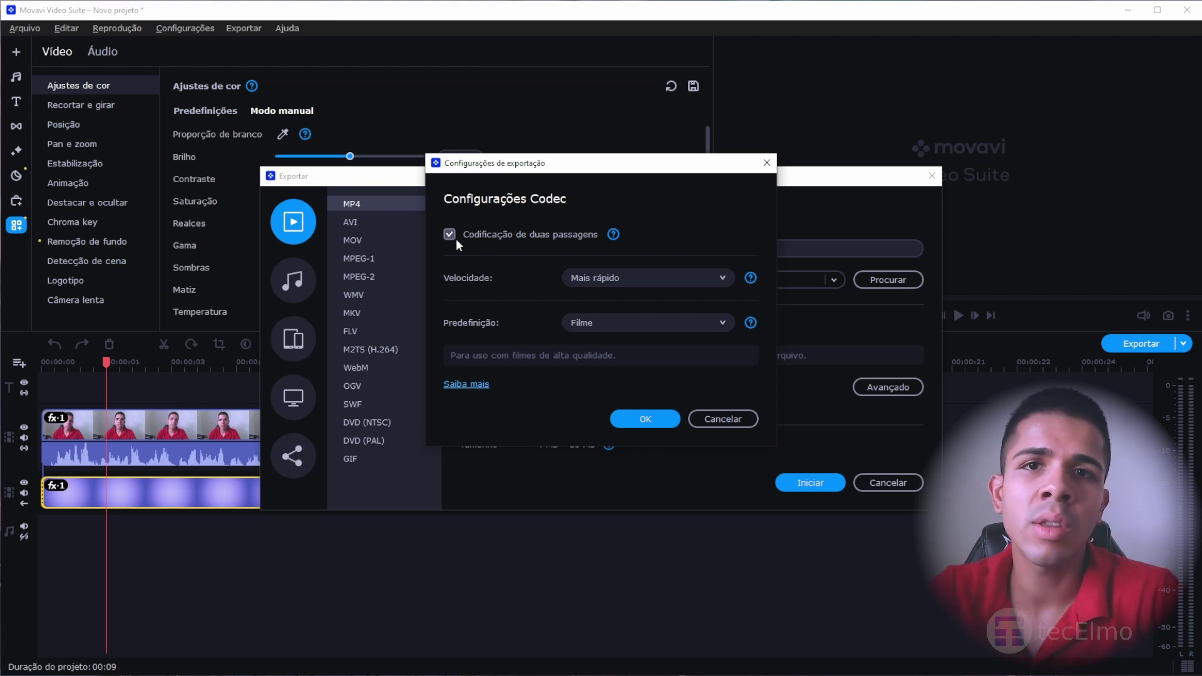
pyautogui.click(671, 279)
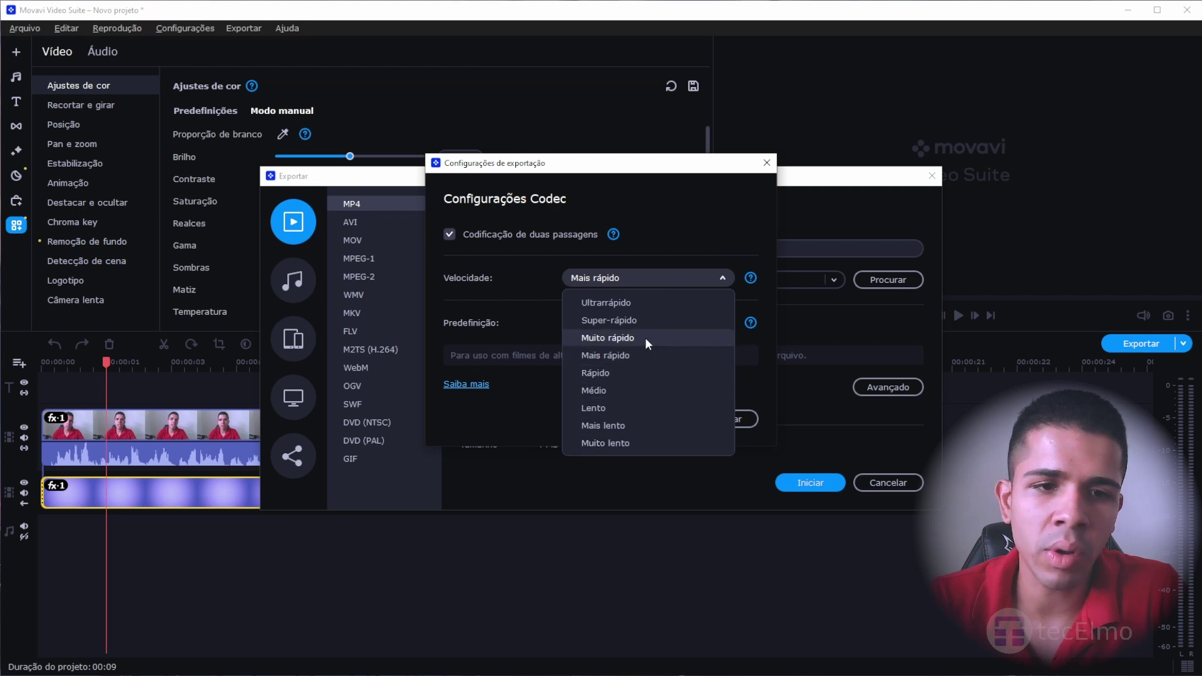
pyautogui.click(621, 279)
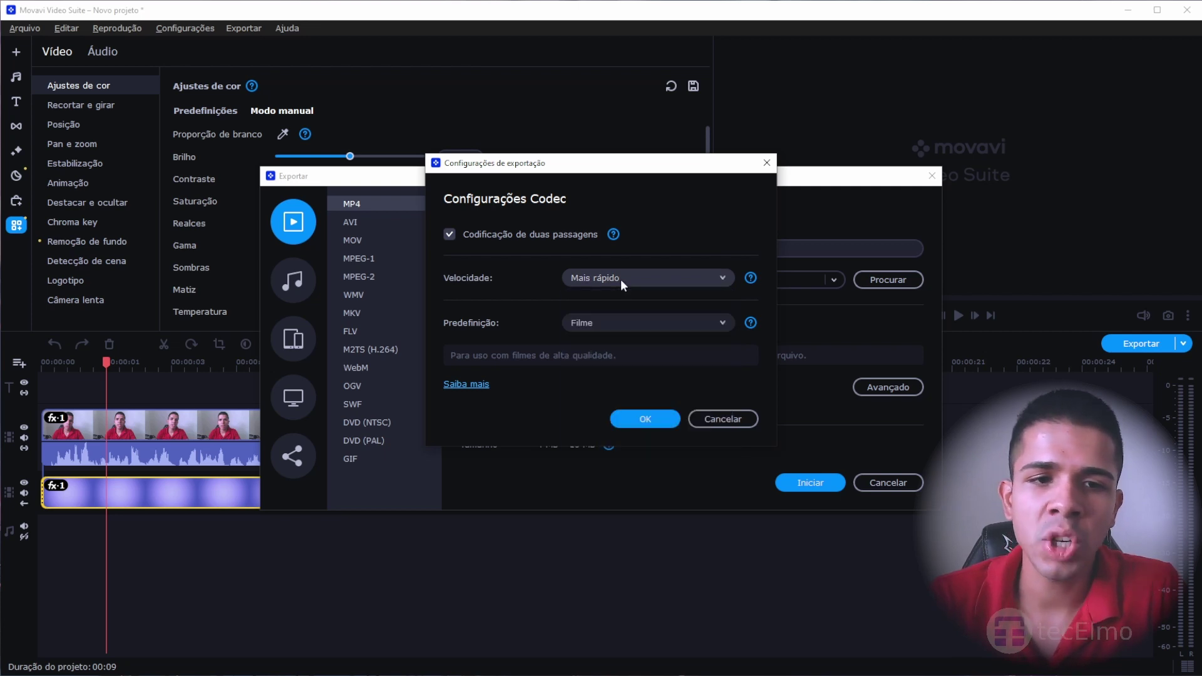
pyautogui.click(645, 419)
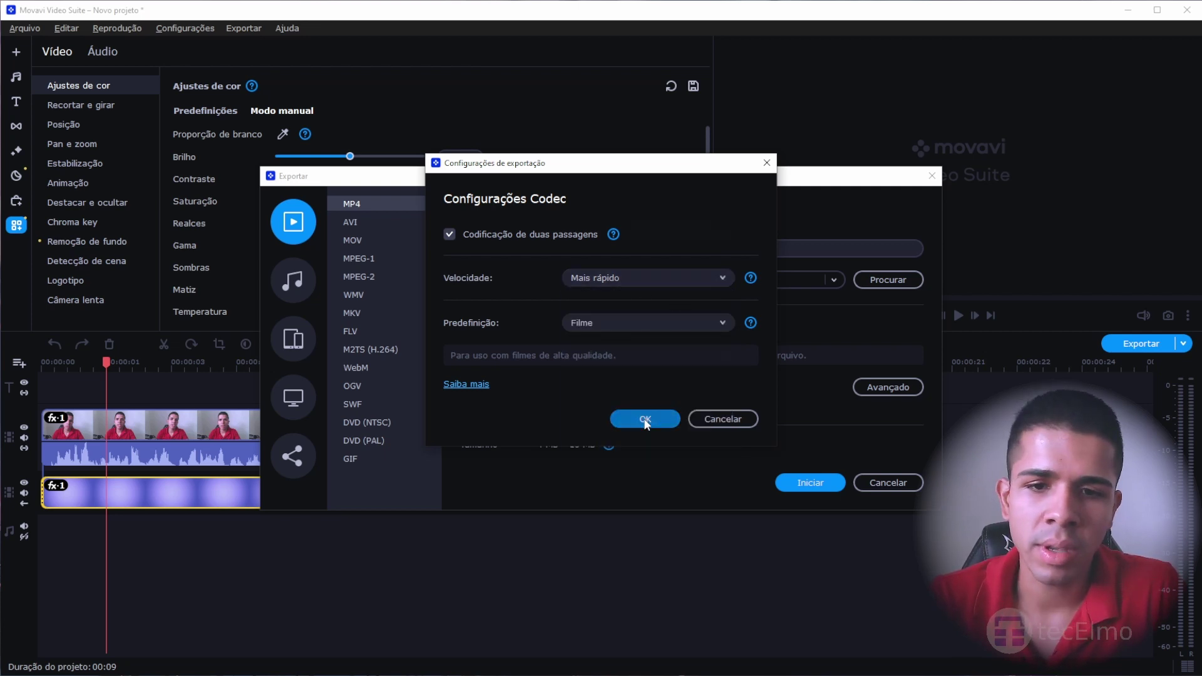
# - Raise the export video quality to the maximum, set the frame rate to 30, and apply the custom settings
pyautogui.moveTo(635, 387); pyautogui.dragTo(646, 388)
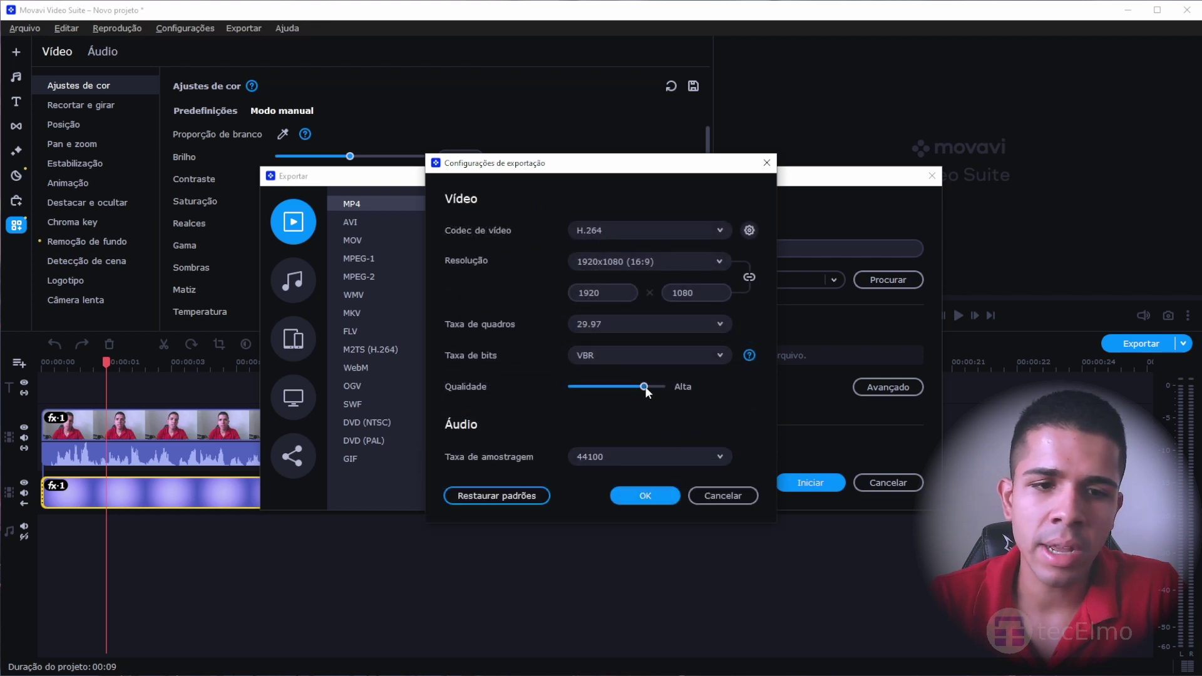
pyautogui.click(595, 326)
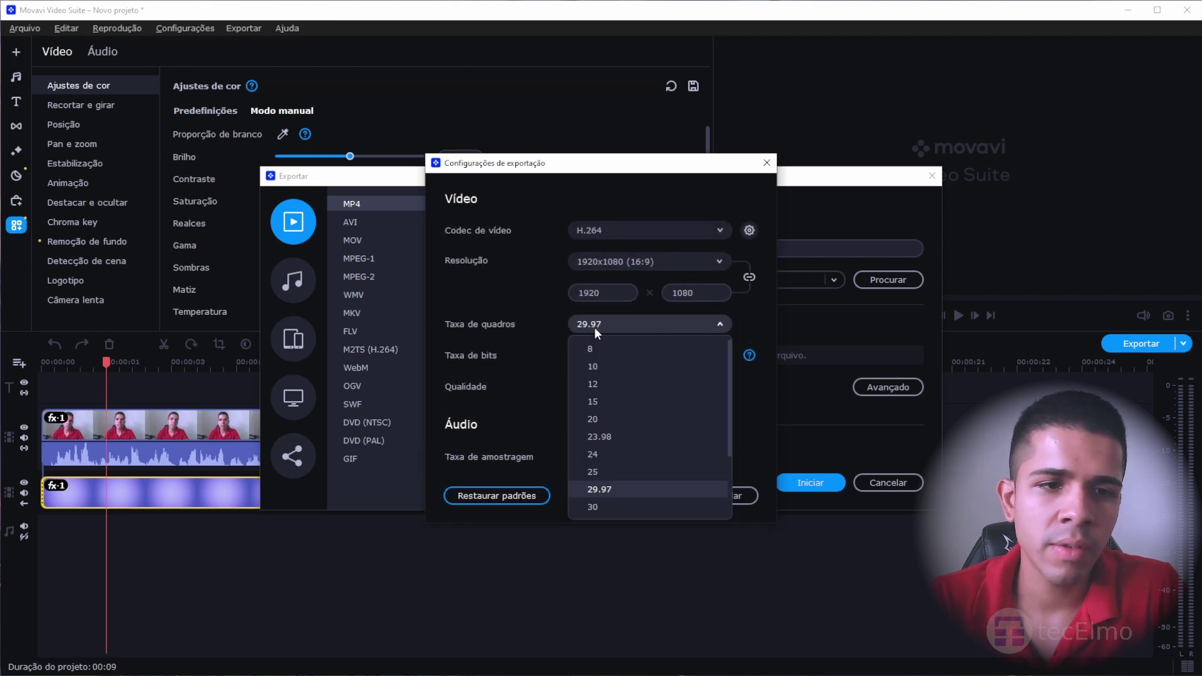
pyautogui.click(625, 506)
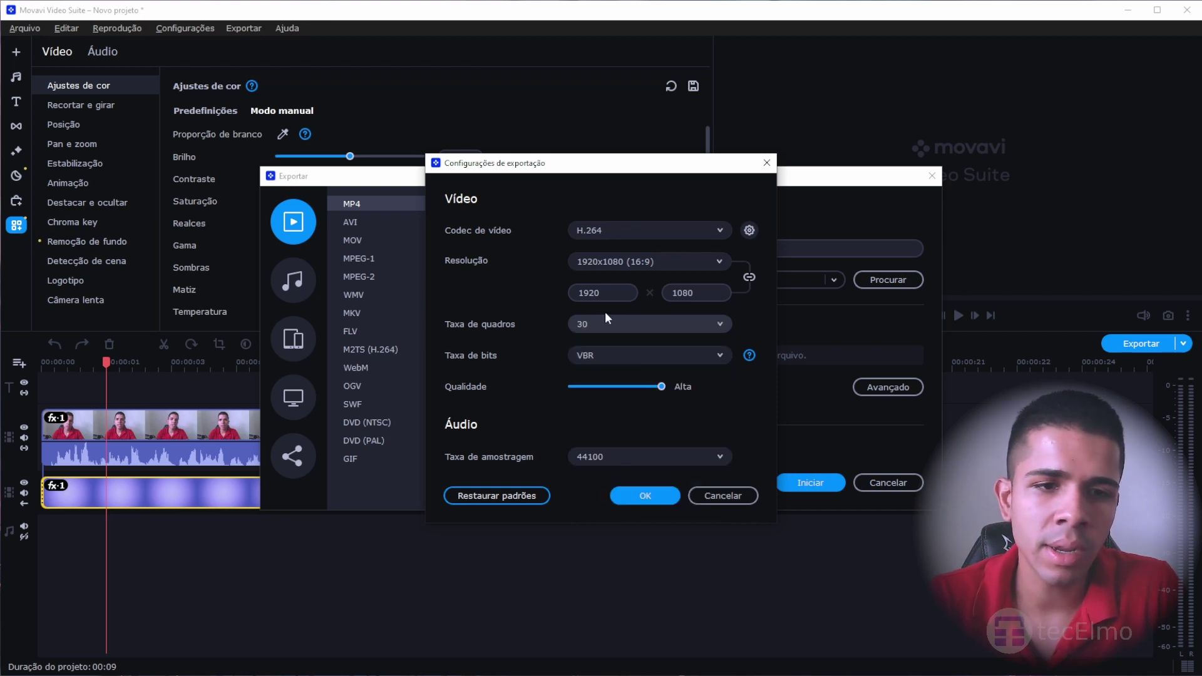
pyautogui.click(641, 497)
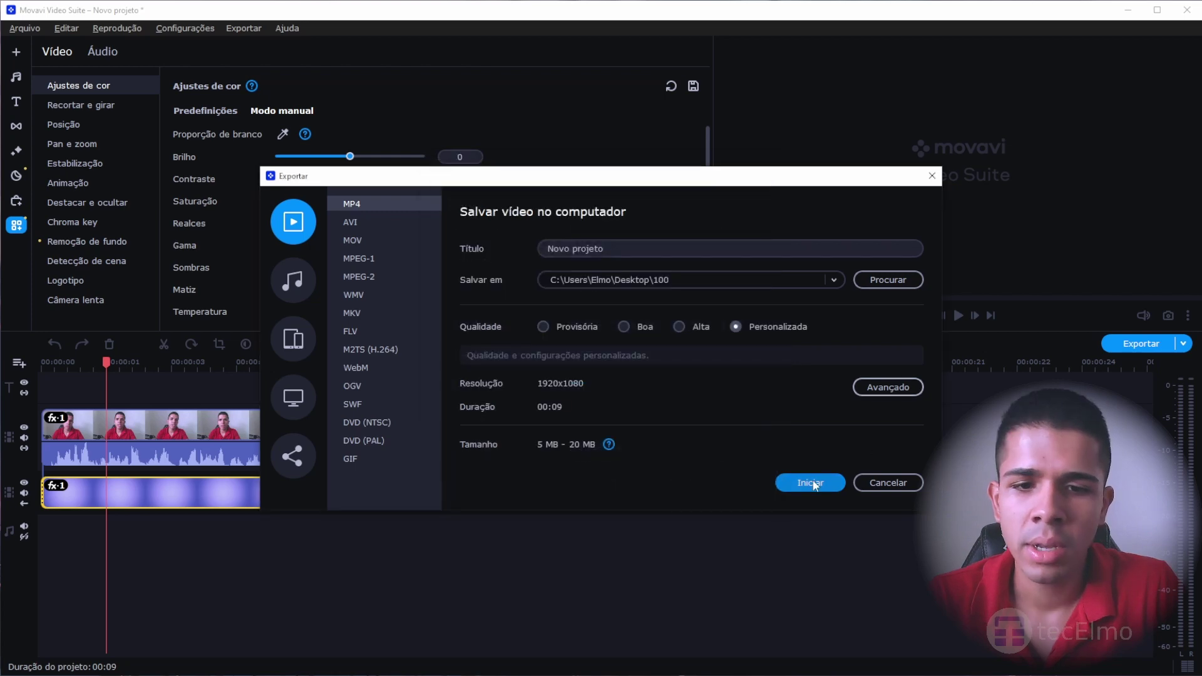